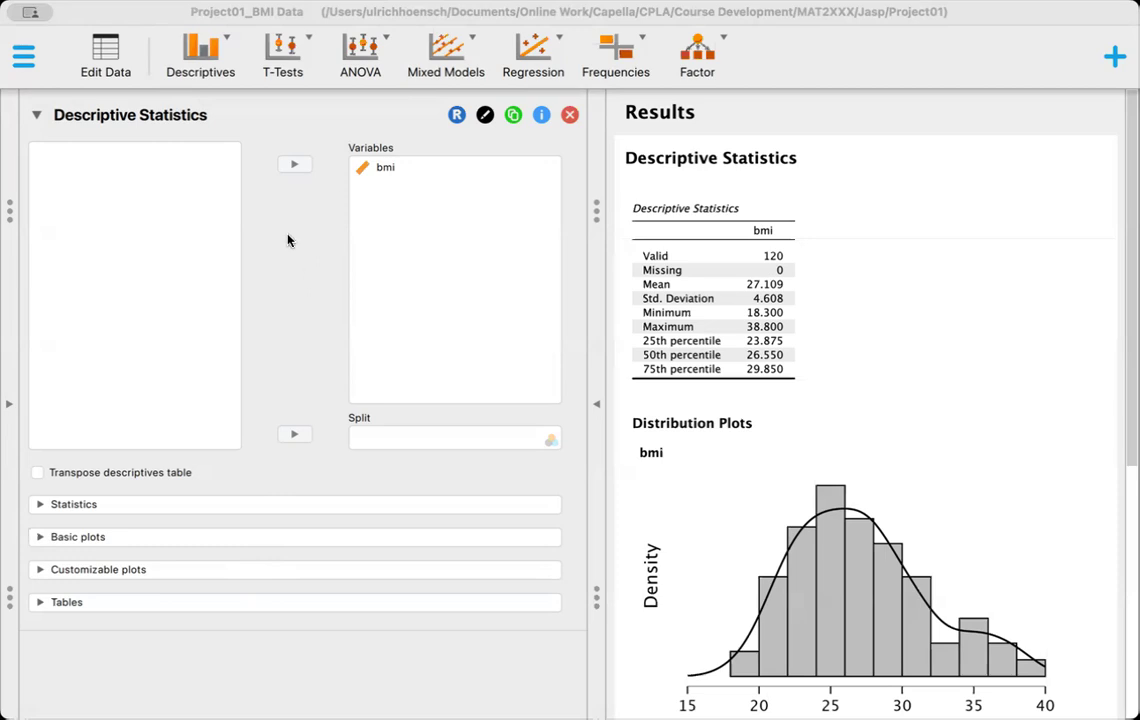
# Step: Remove the existing Descriptive Statistics analysis and look through the bmi column in data editing mode
pyautogui.click(569, 116)
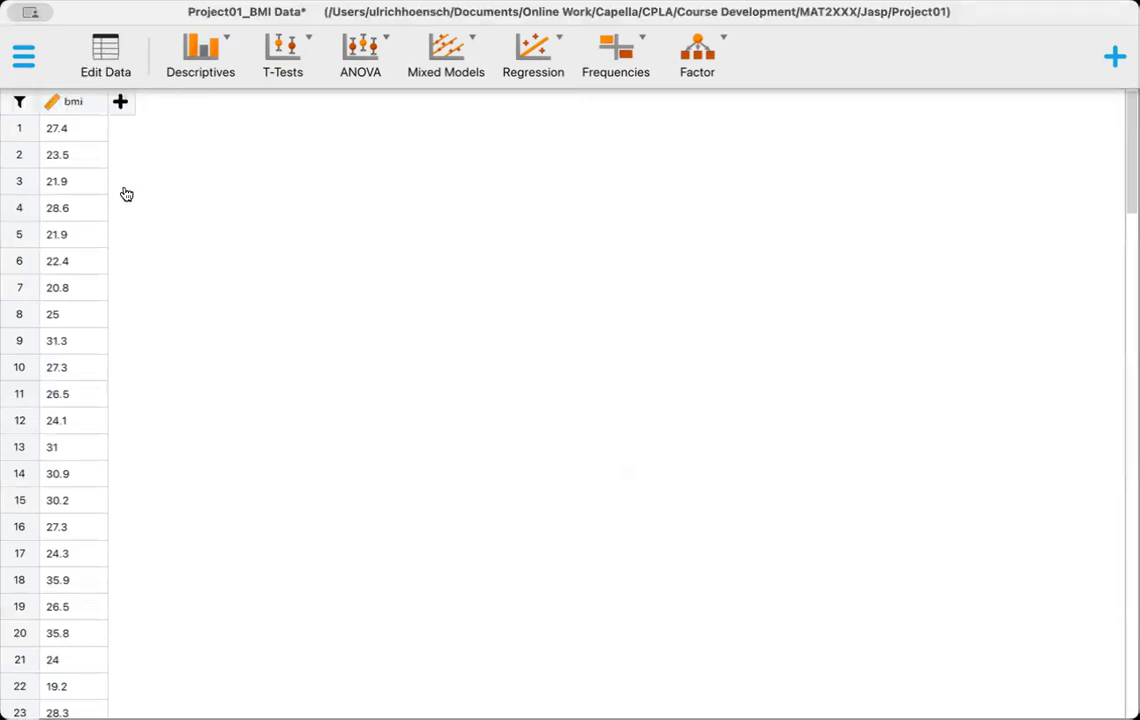
pyautogui.click(106, 60)
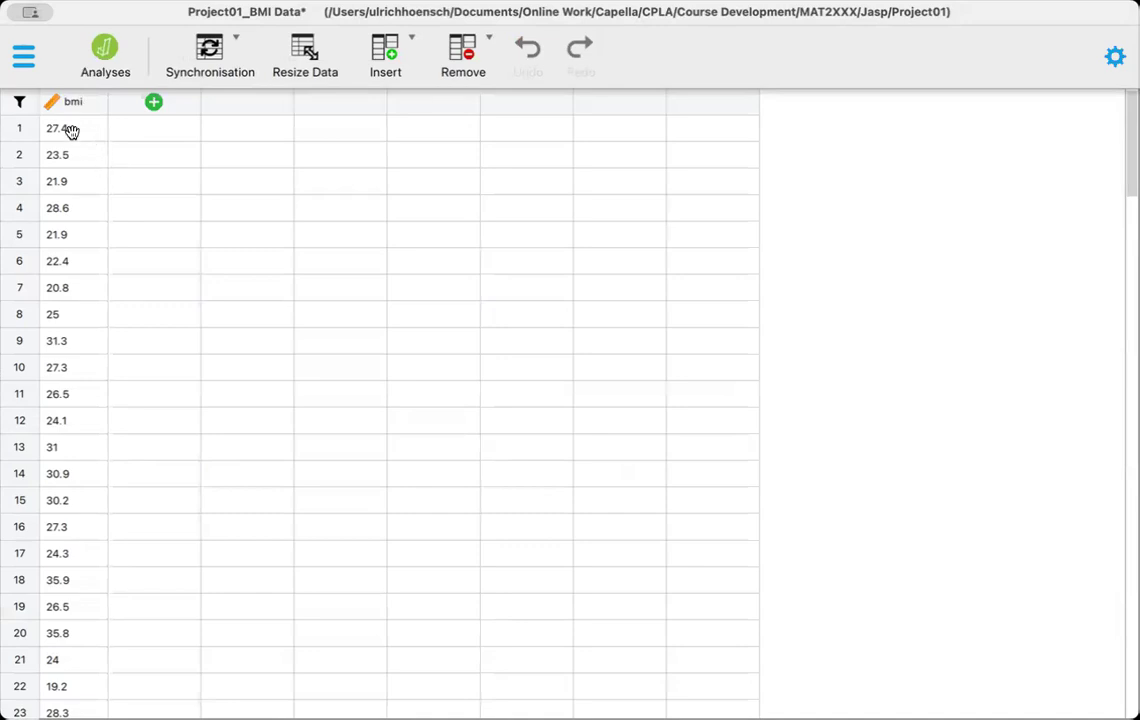
pyautogui.scroll(-6, 65, 415)
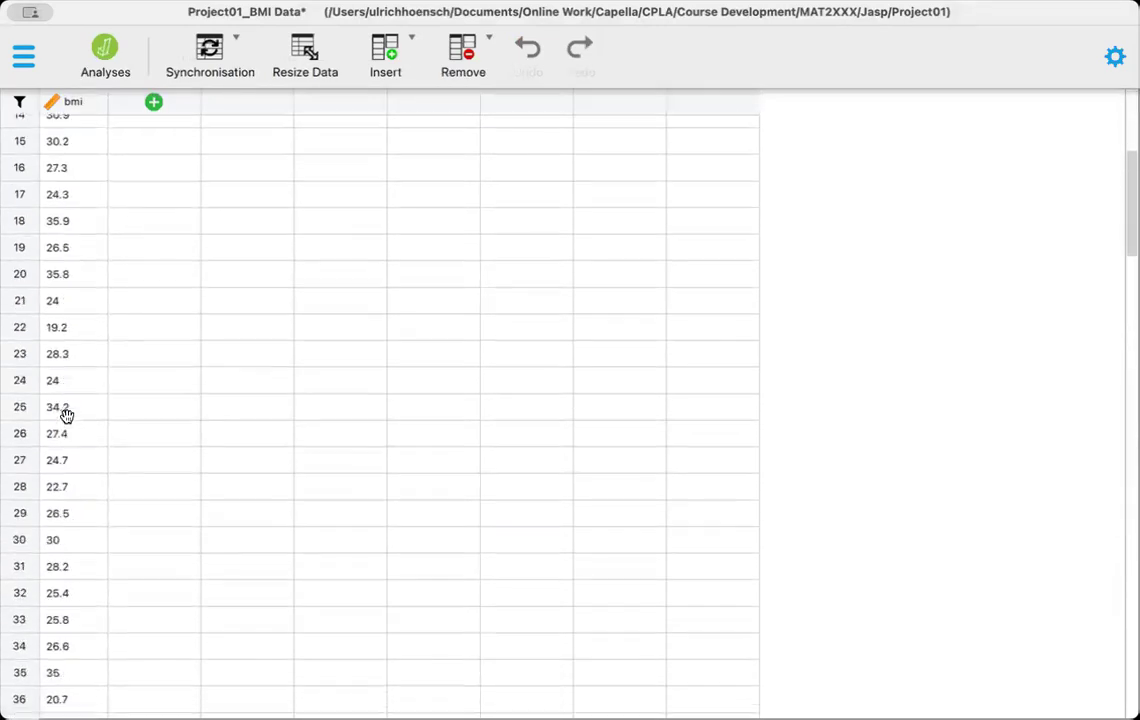
pyautogui.scroll(-20, 65, 415)
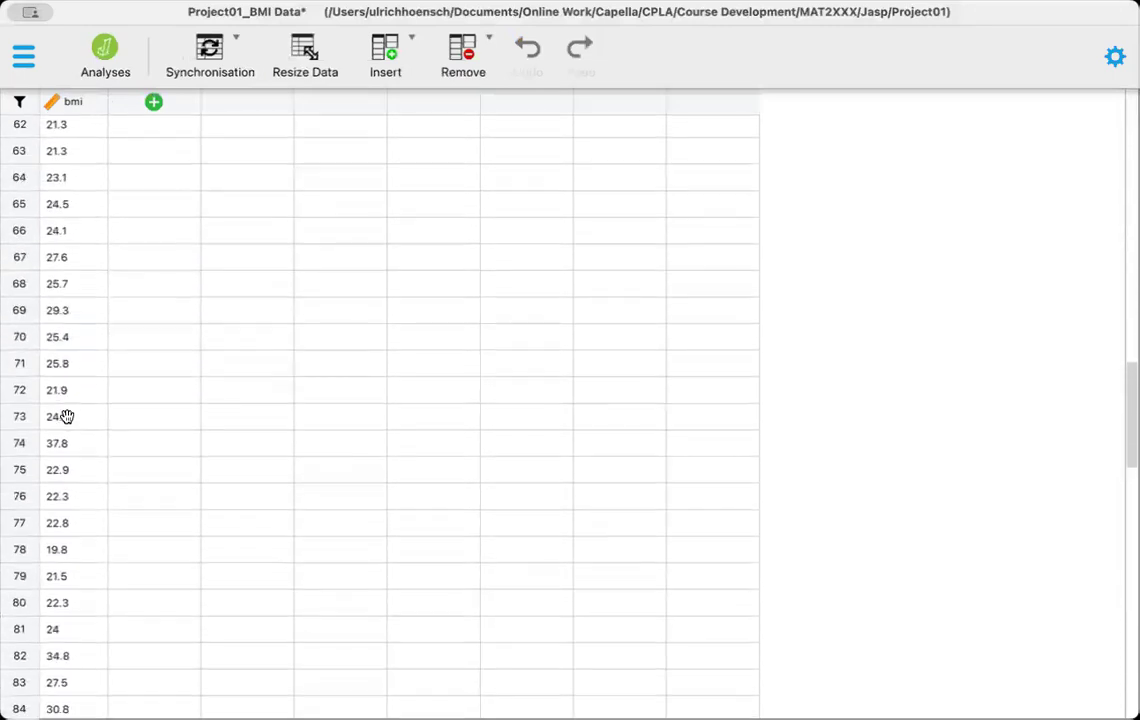
pyautogui.scroll(-20, 66, 416)
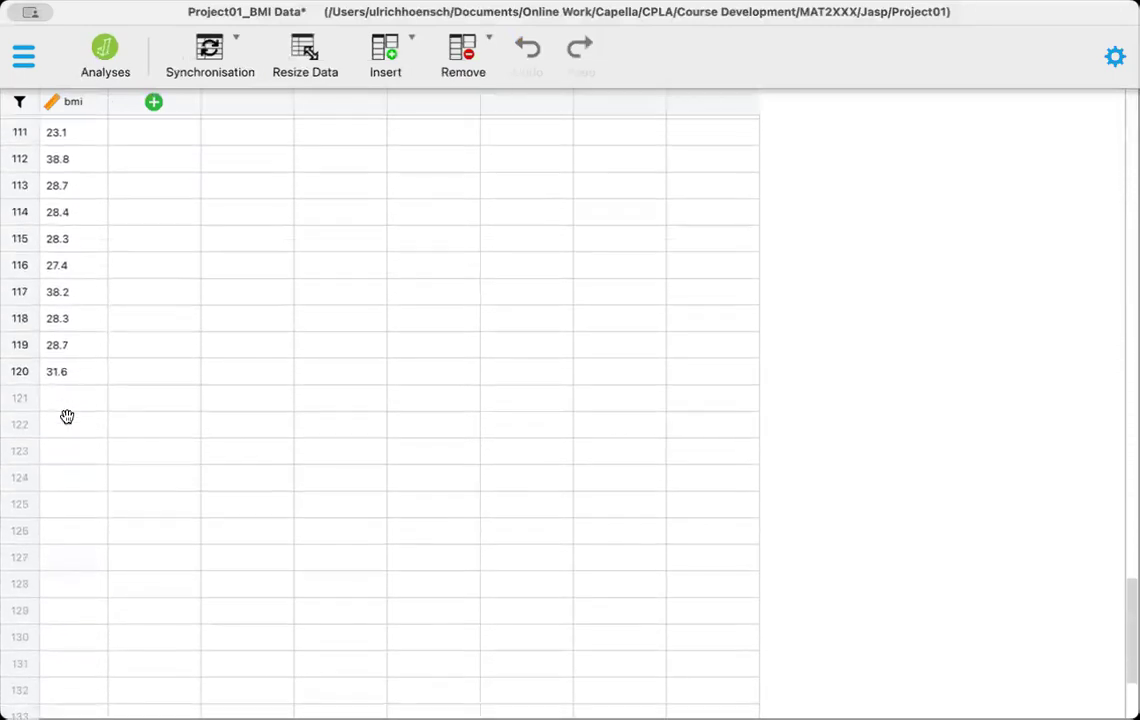
pyautogui.scroll(20, 66, 416)
pyautogui.scroll(16, 66, 416)
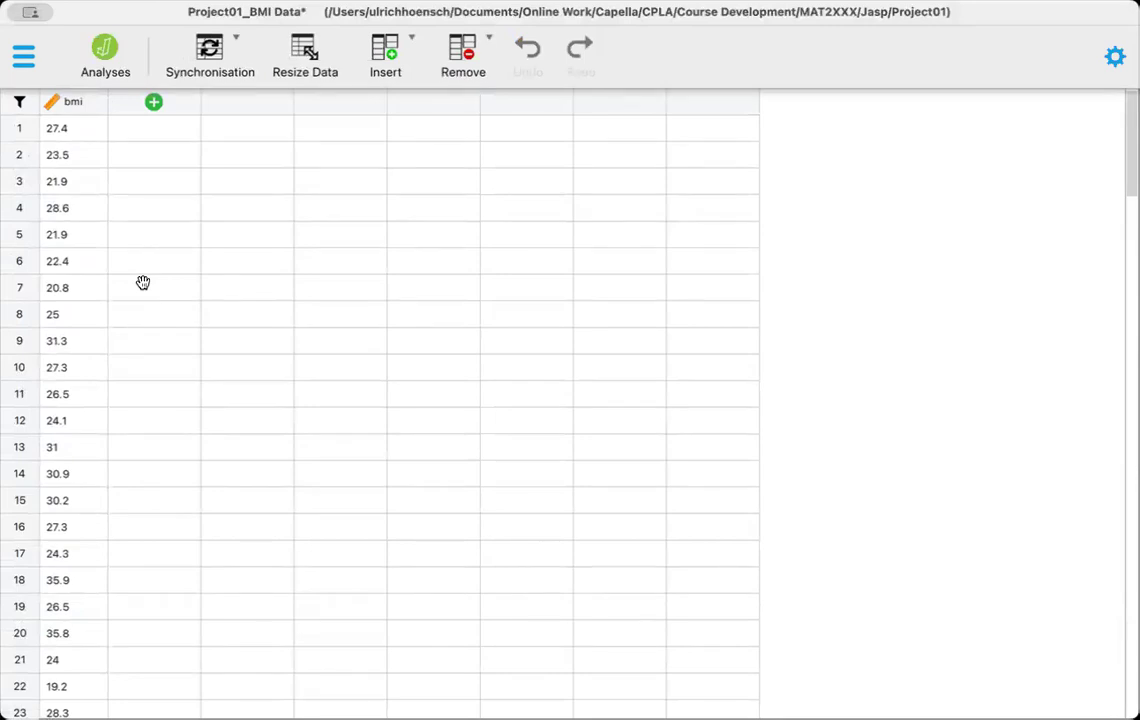
# Step: Return to the analyses, set up a new Descriptive Statistics analysis for the bmi variable, and include quartiles
pyautogui.click(107, 54)
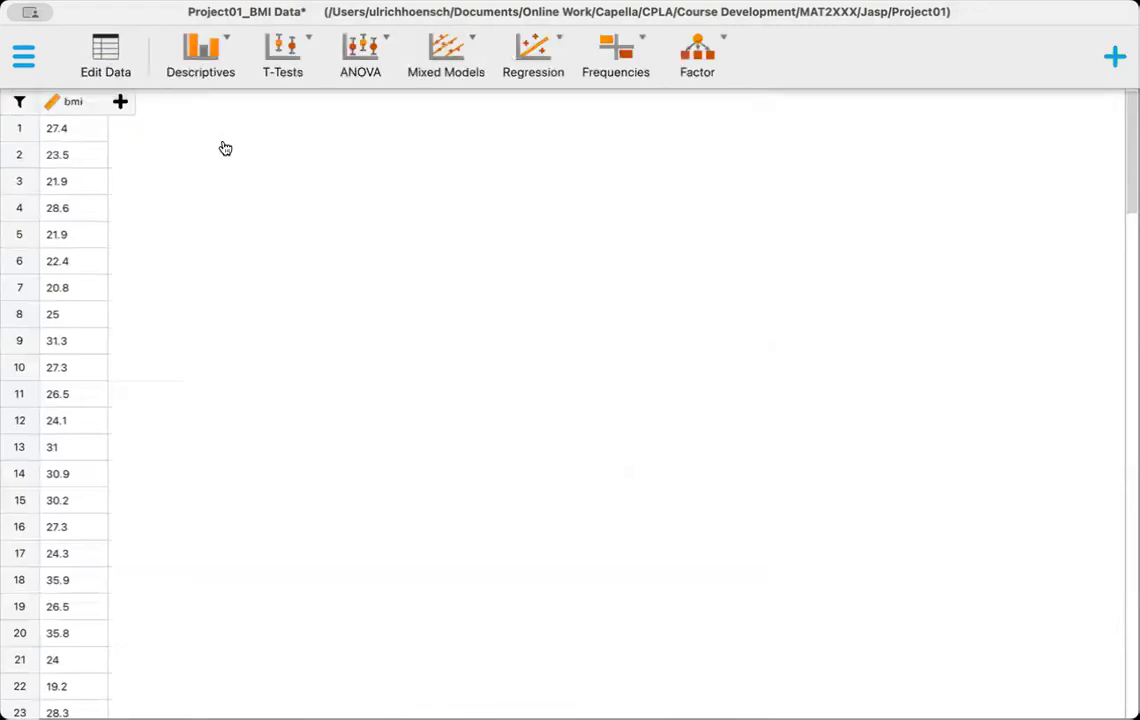
pyautogui.click(211, 55)
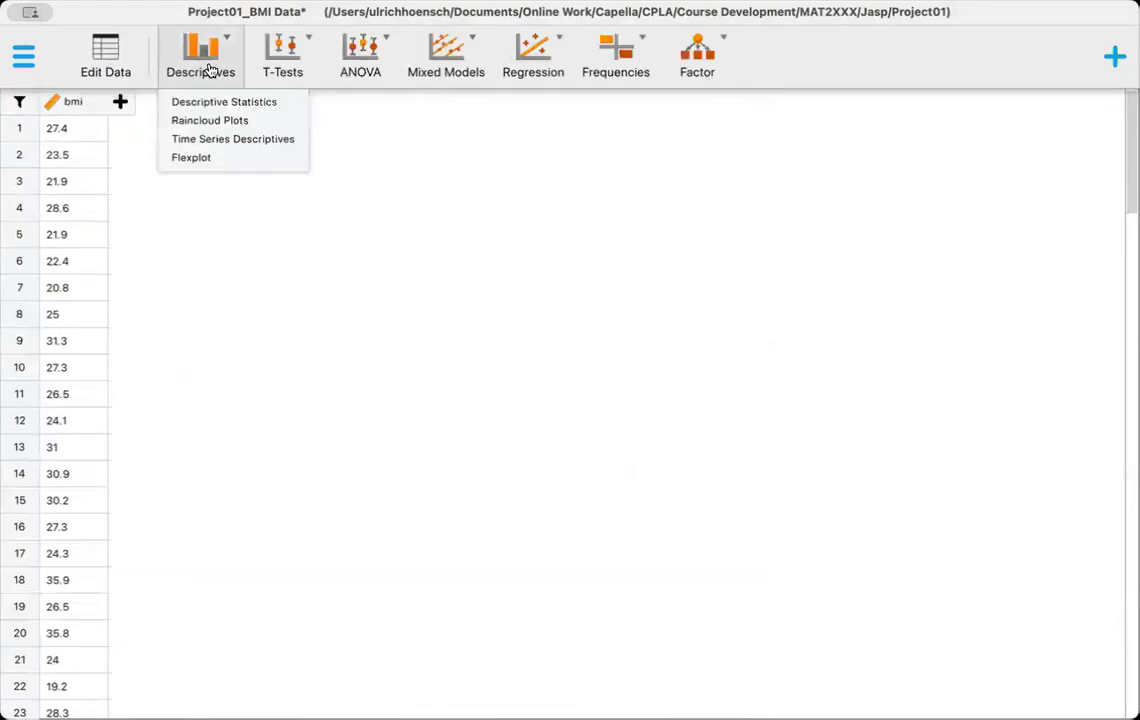
pyautogui.click(213, 104)
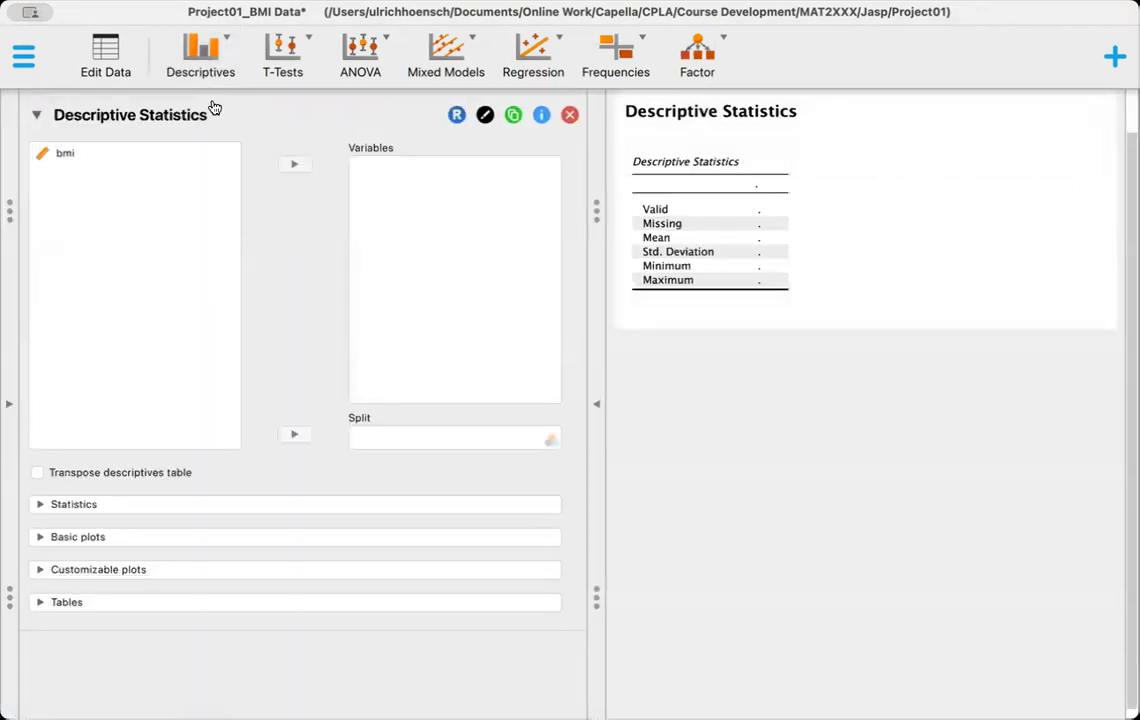
pyautogui.click(131, 157)
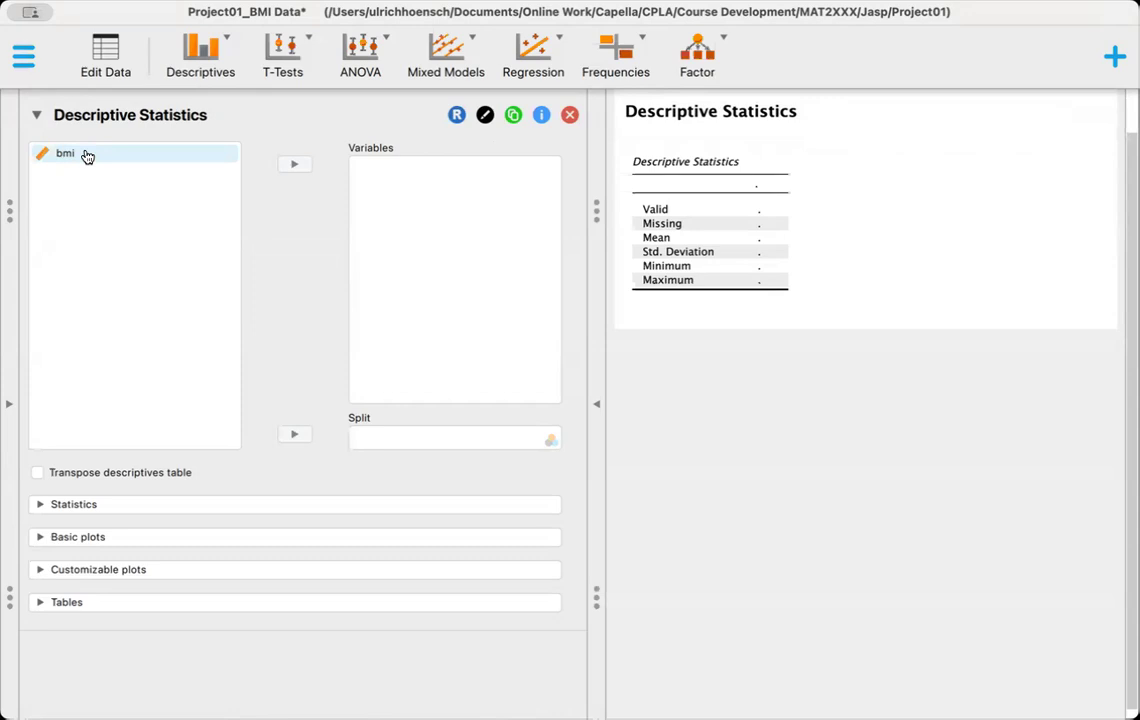
pyautogui.click(86, 155)
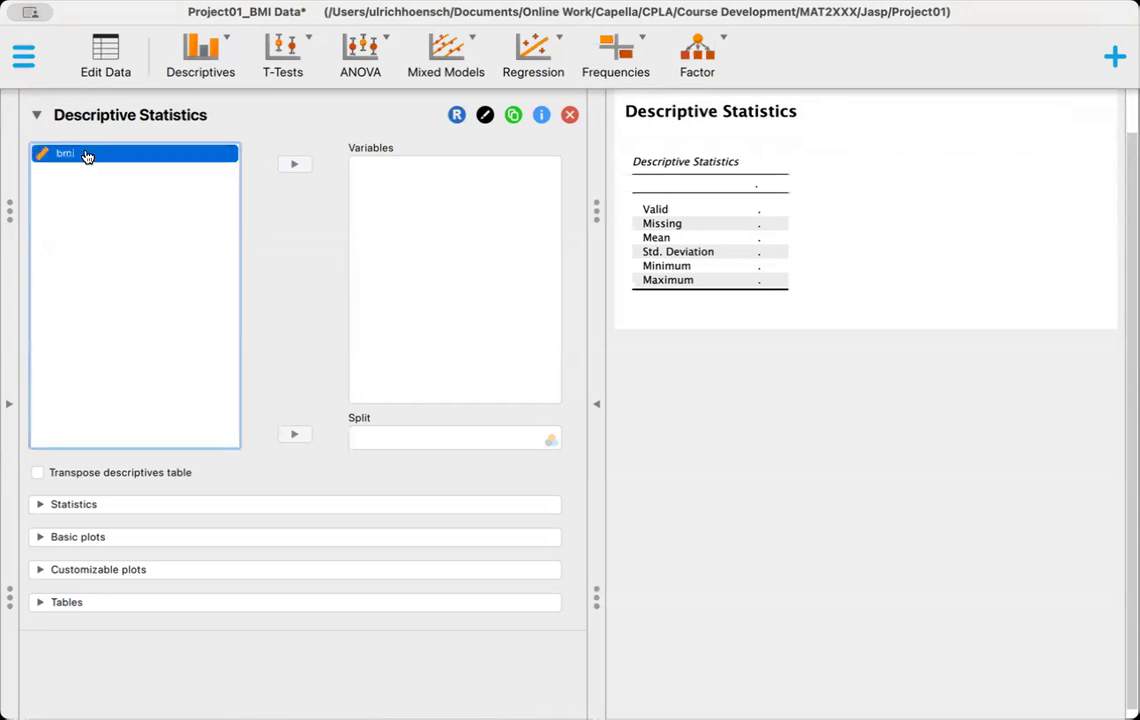
pyautogui.click(295, 167)
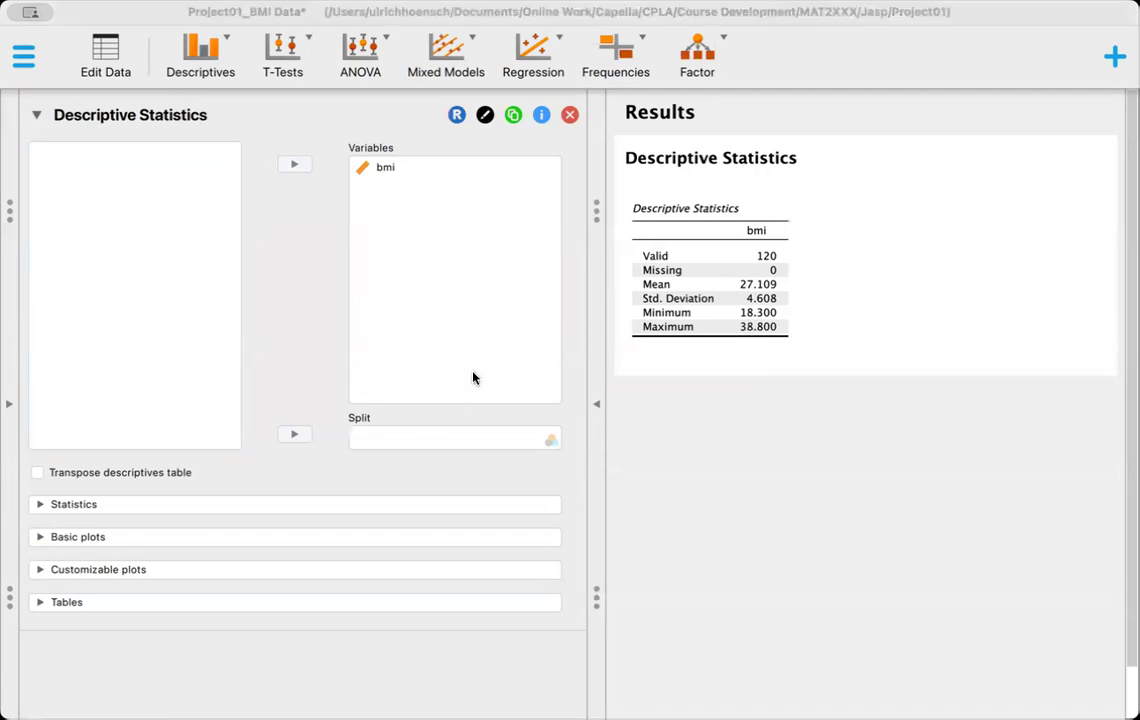
pyautogui.click(38, 506)
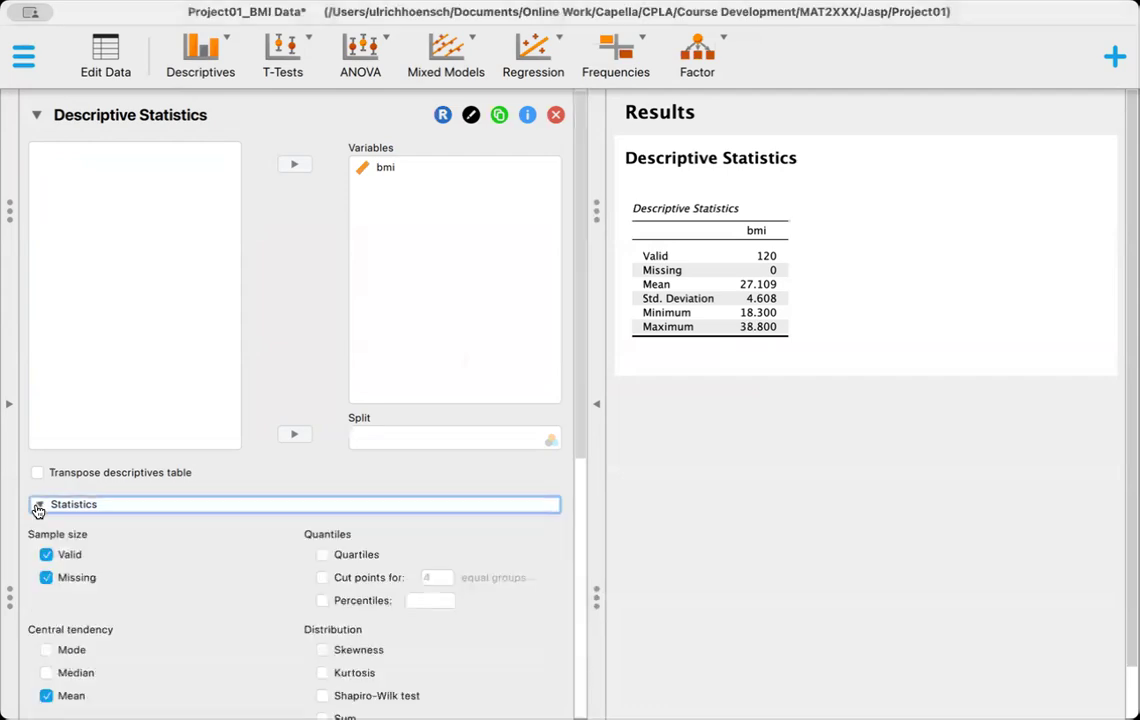
pyautogui.click(322, 556)
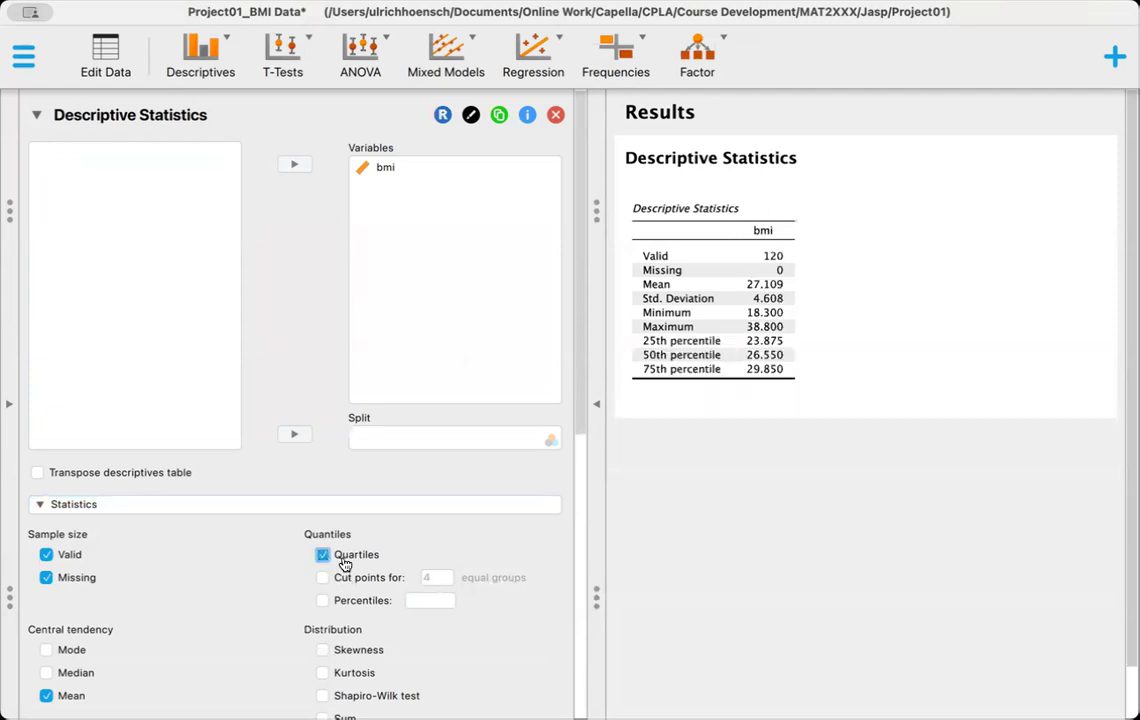
# Step: Add a distribution plot of bmi with the density curve displayed
pyautogui.scroll(-2, 355, 548)
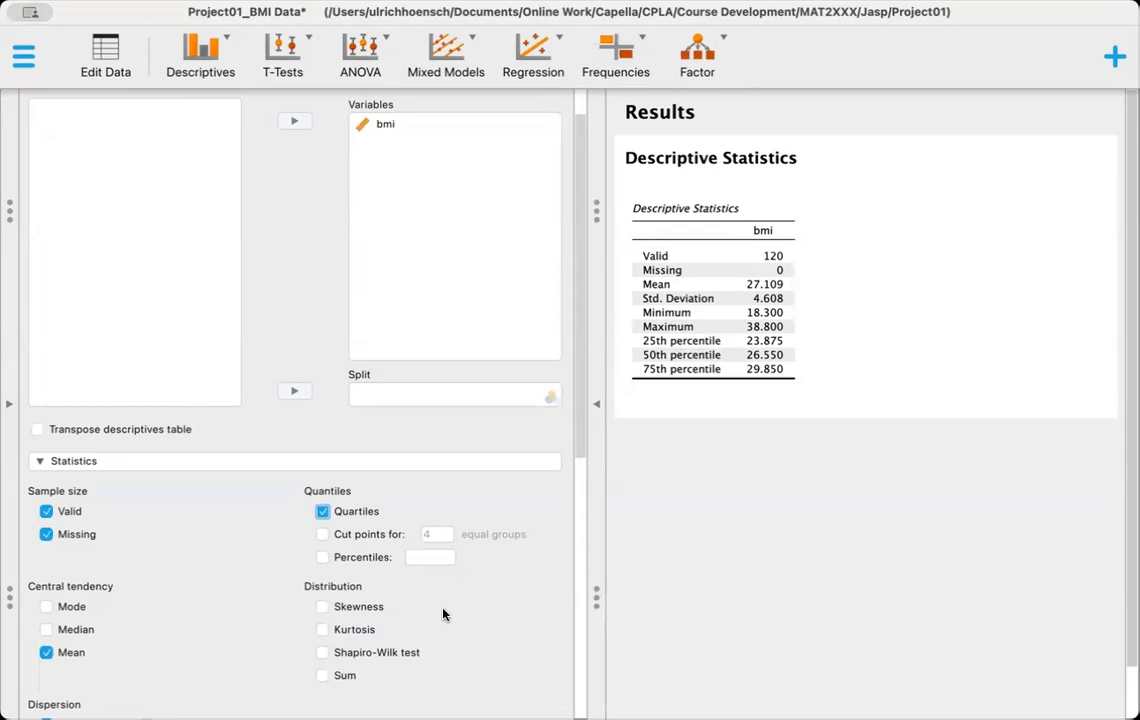
pyautogui.scroll(-5, 444, 614)
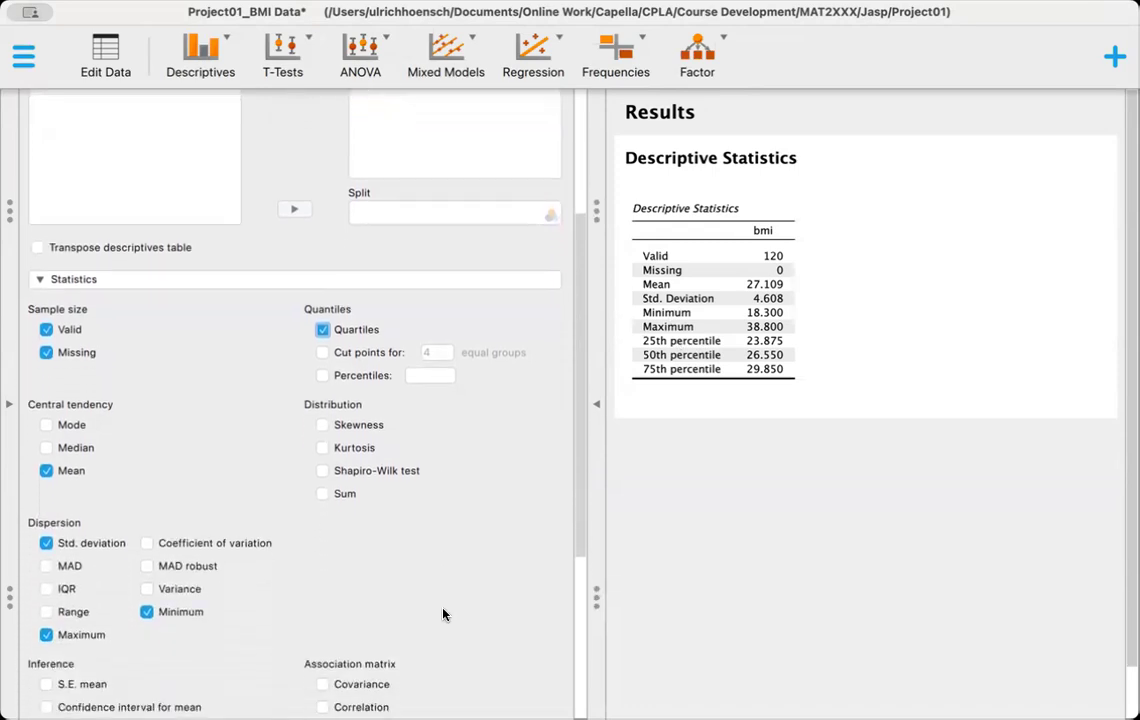
pyautogui.scroll(-8, 444, 614)
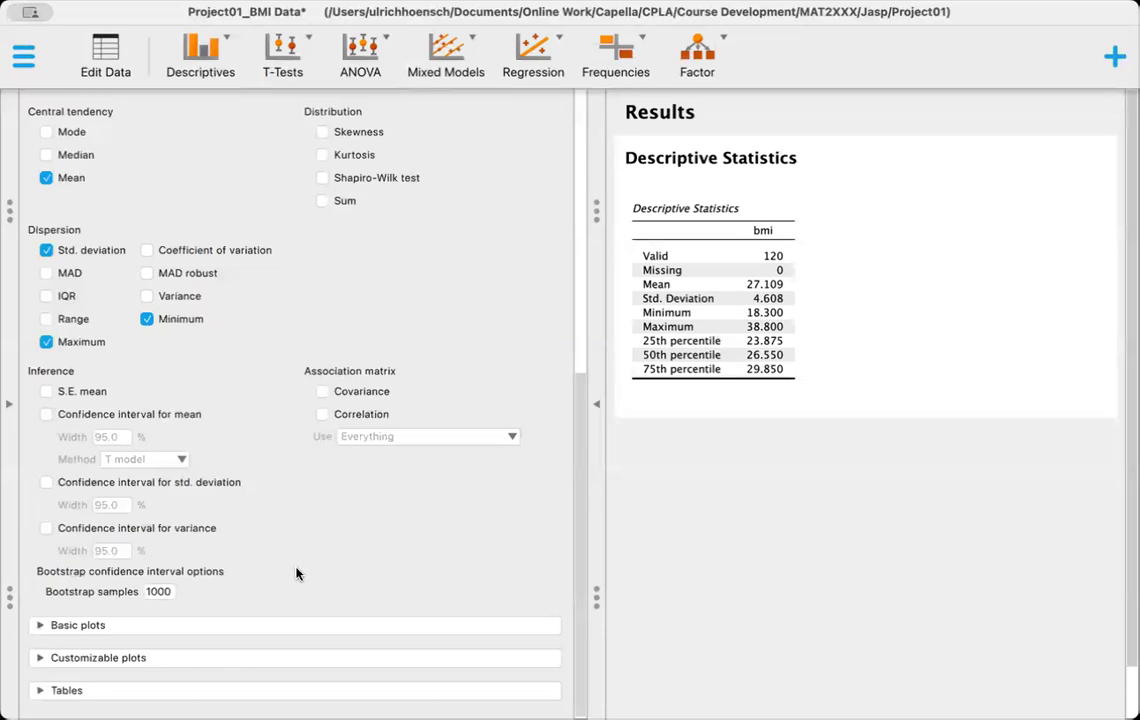
pyautogui.click(39, 627)
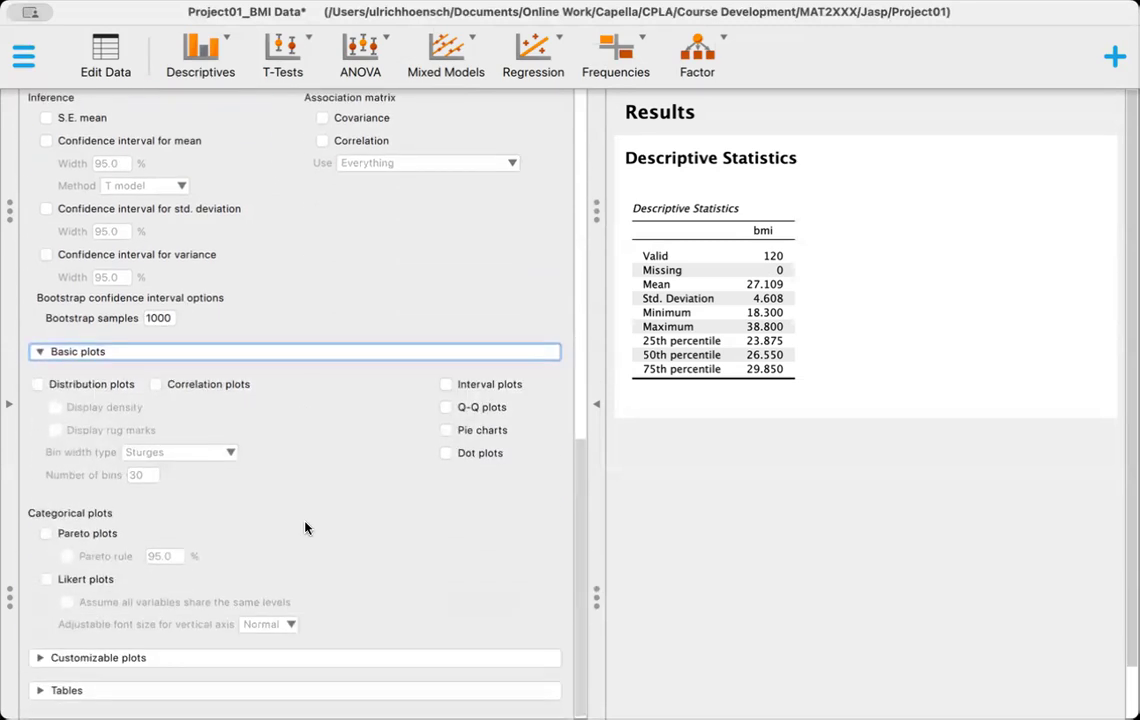
pyautogui.click(38, 385)
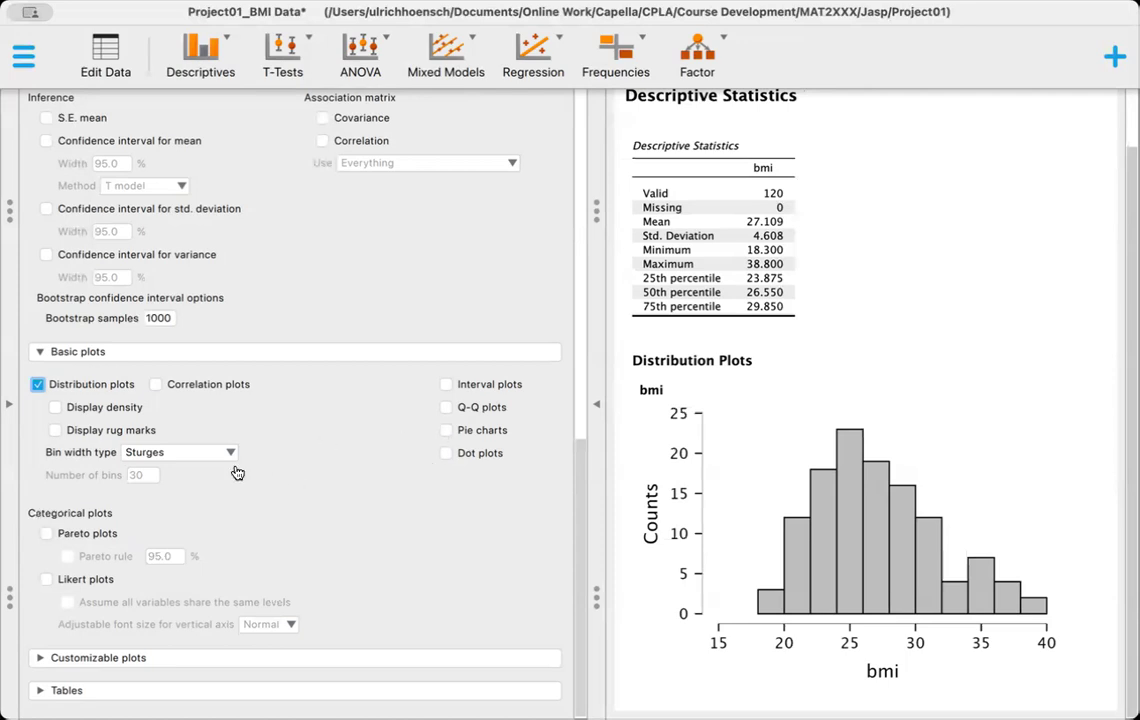
pyautogui.click(56, 408)
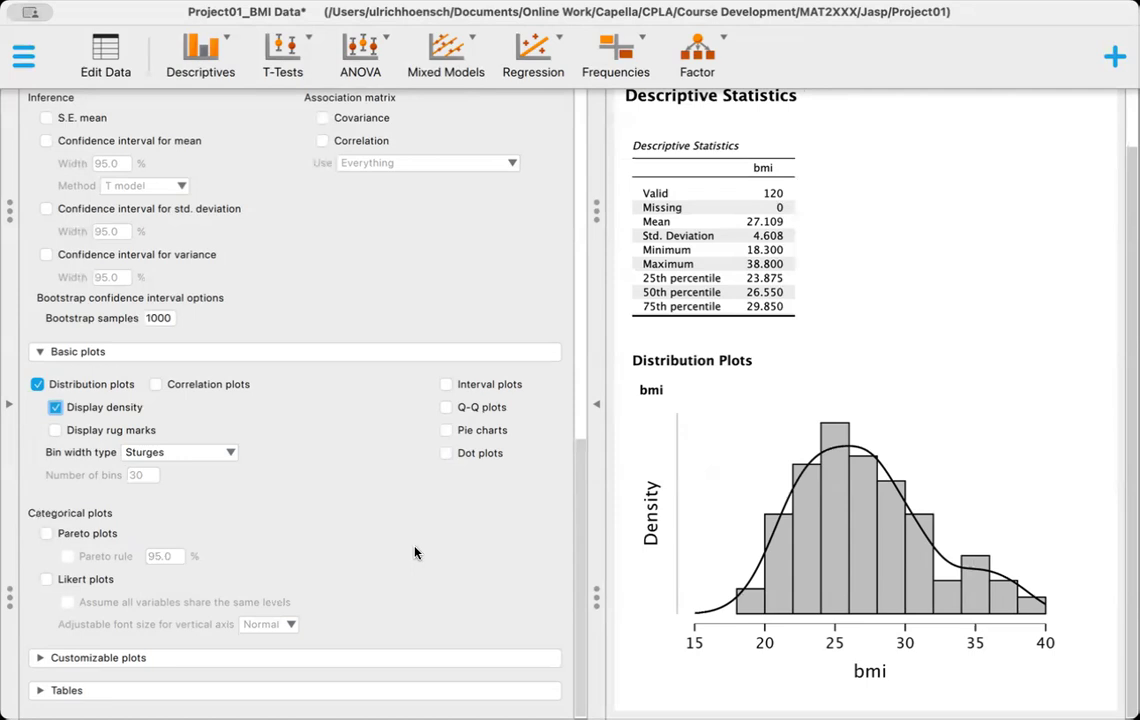
# Step: Add a boxplot of bmi with the boxplot element to the results
pyautogui.click(40, 661)
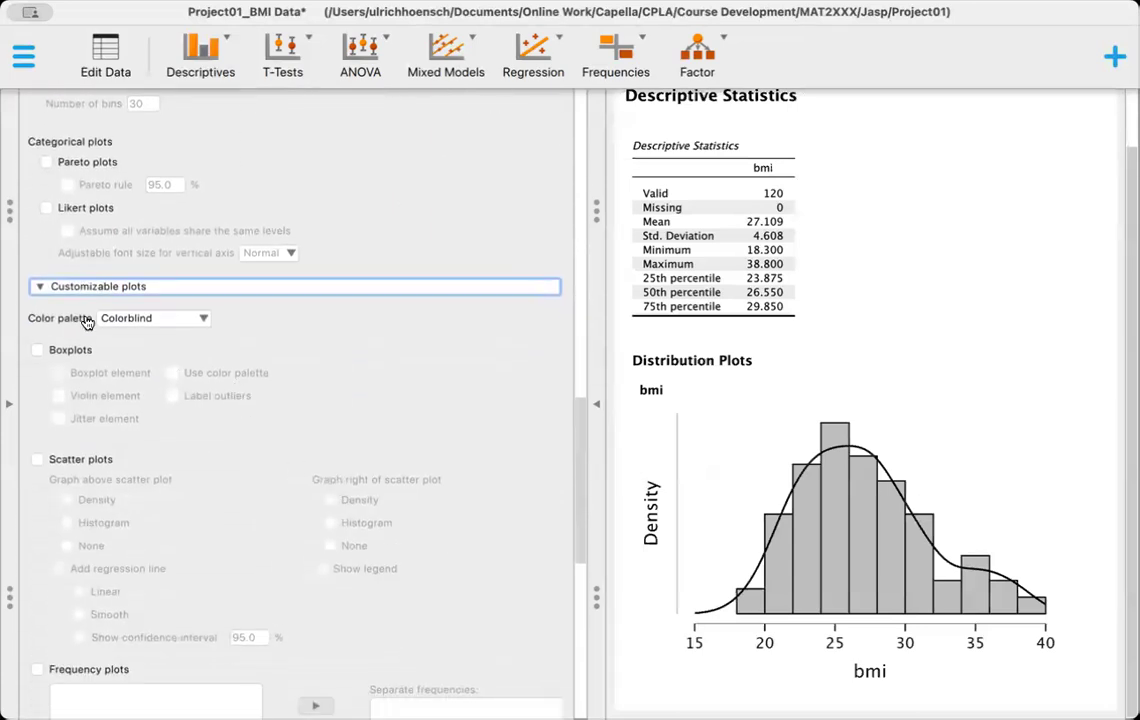
pyautogui.click(37, 350)
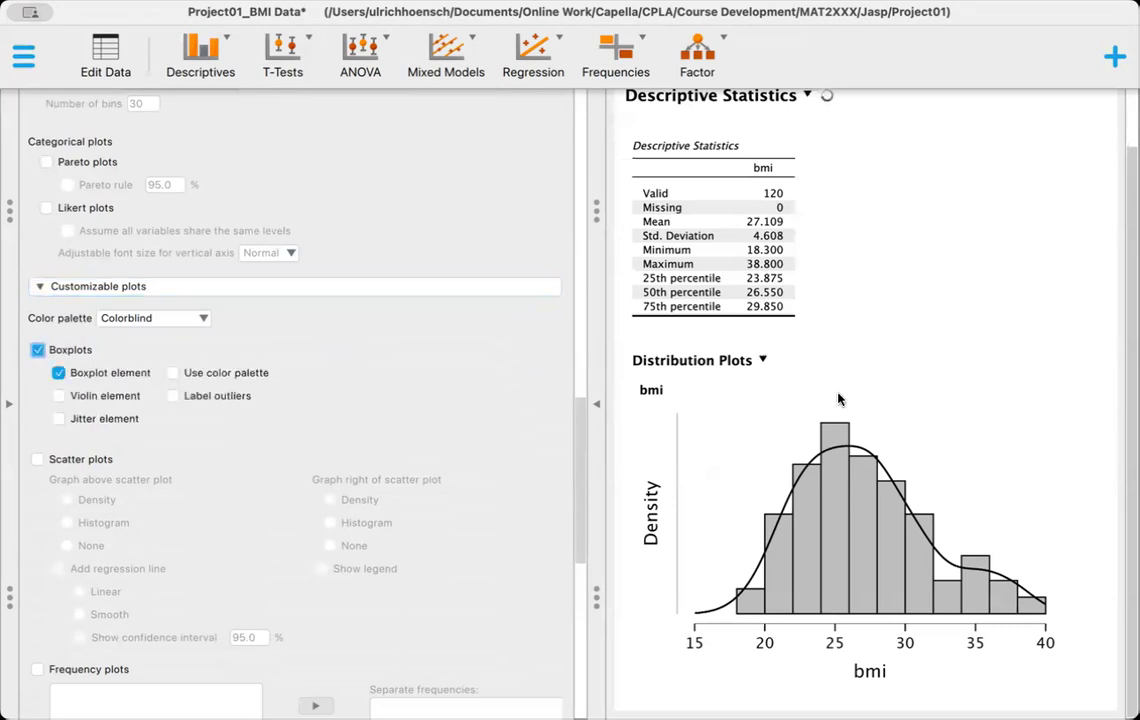
pyautogui.scroll(-5, 830, 427)
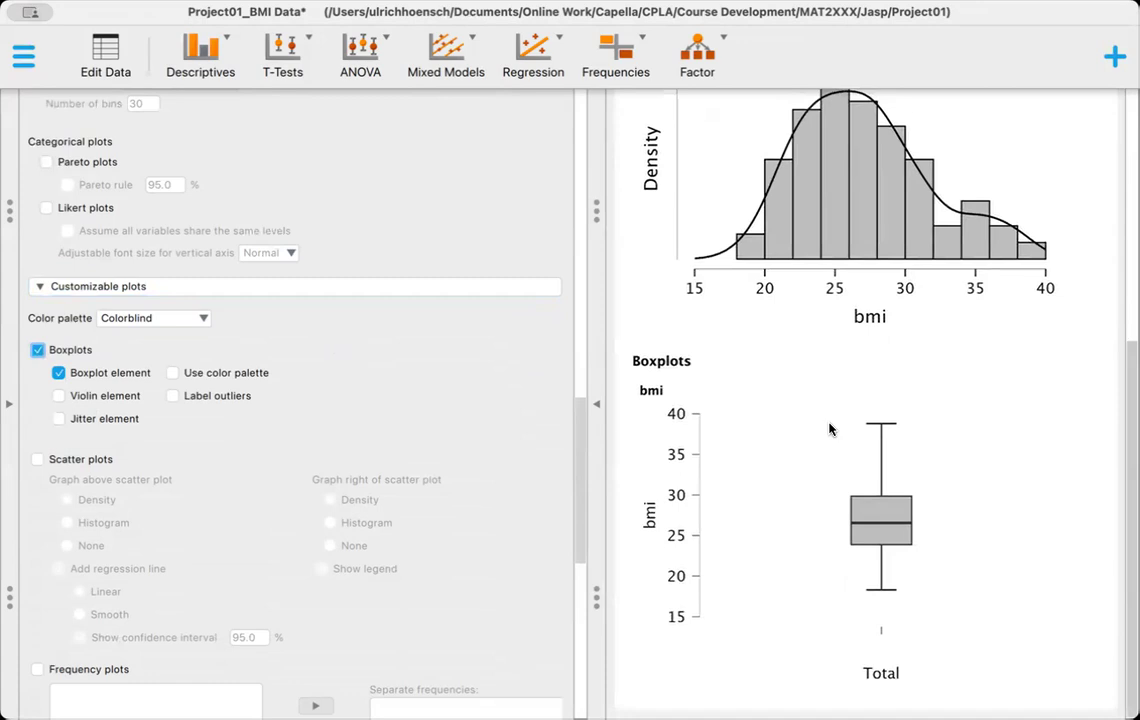
# Step: Set the plot color palette to ggplot2 and apply it to the bmi boxplot
pyautogui.click(203, 320)
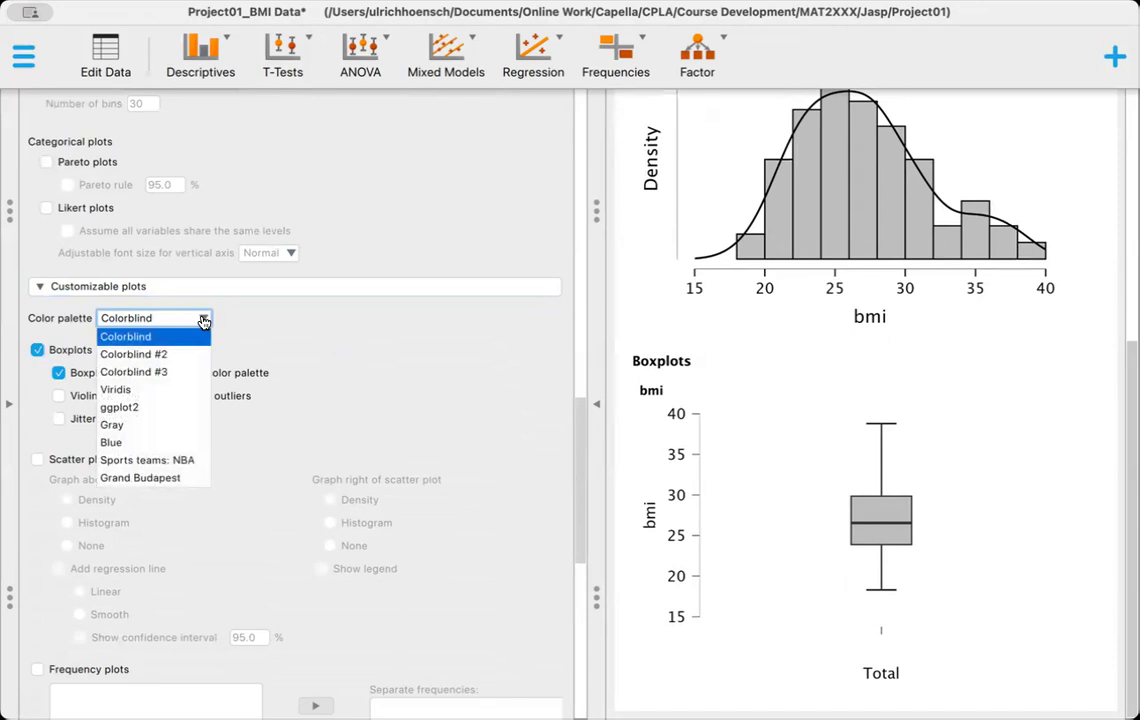
pyautogui.click(145, 407)
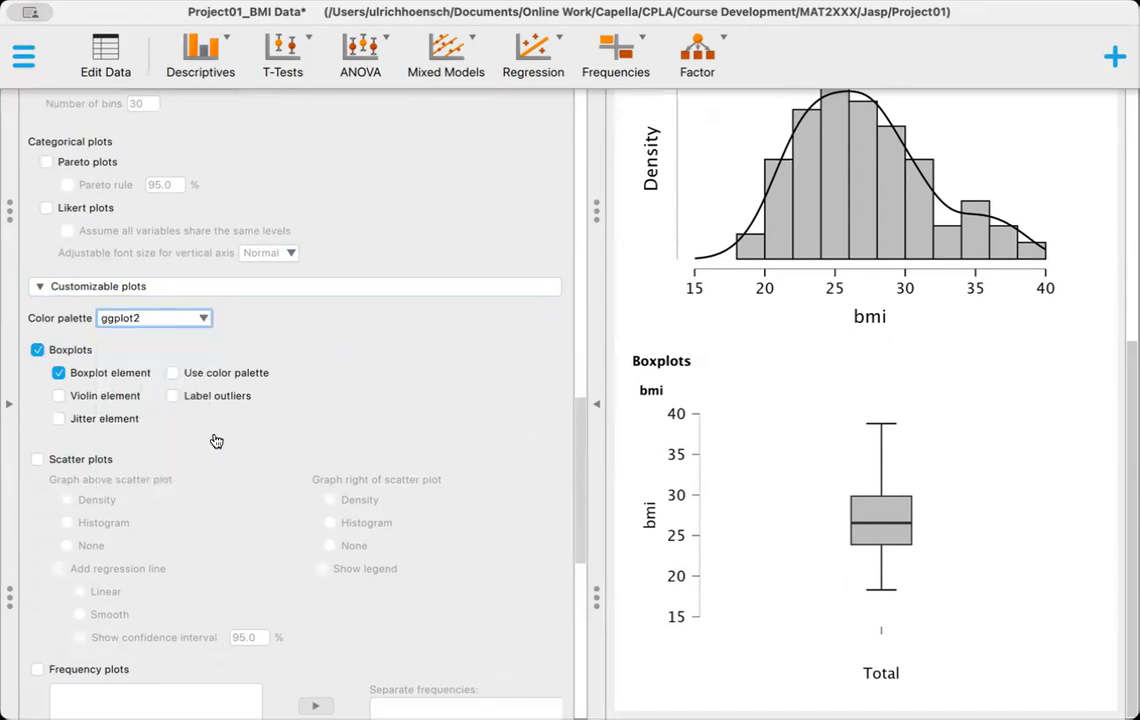
pyautogui.click(173, 375)
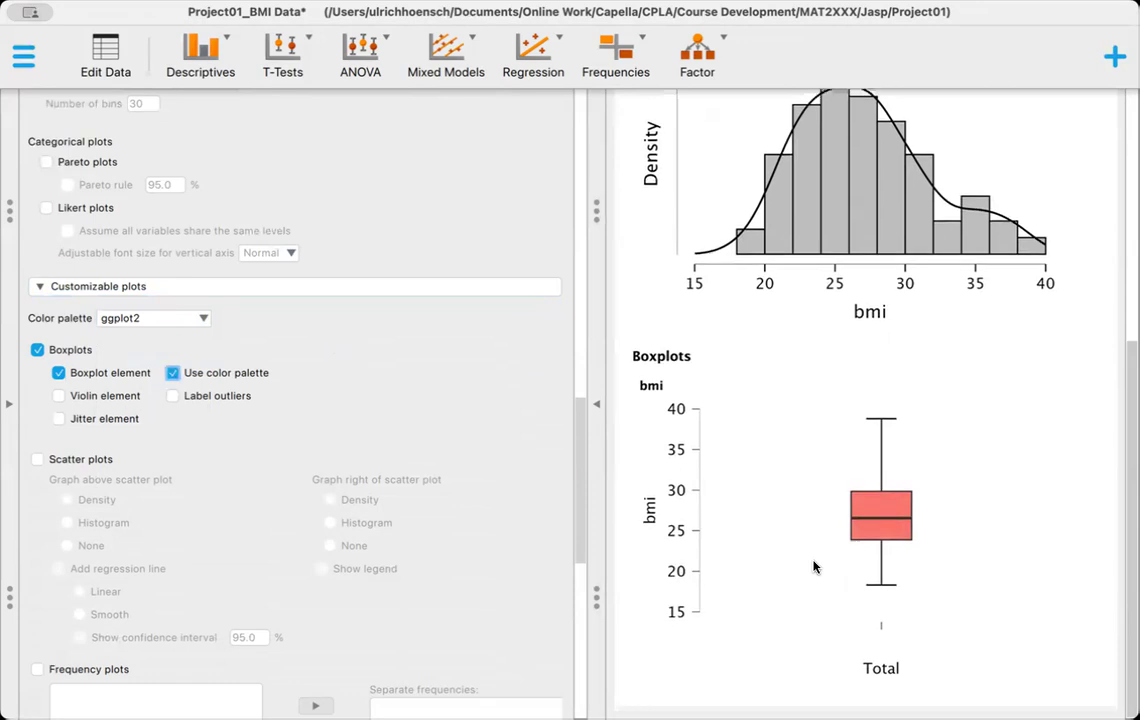
pyautogui.scroll(3, 813, 567)
pyautogui.scroll(-3, 813, 567)
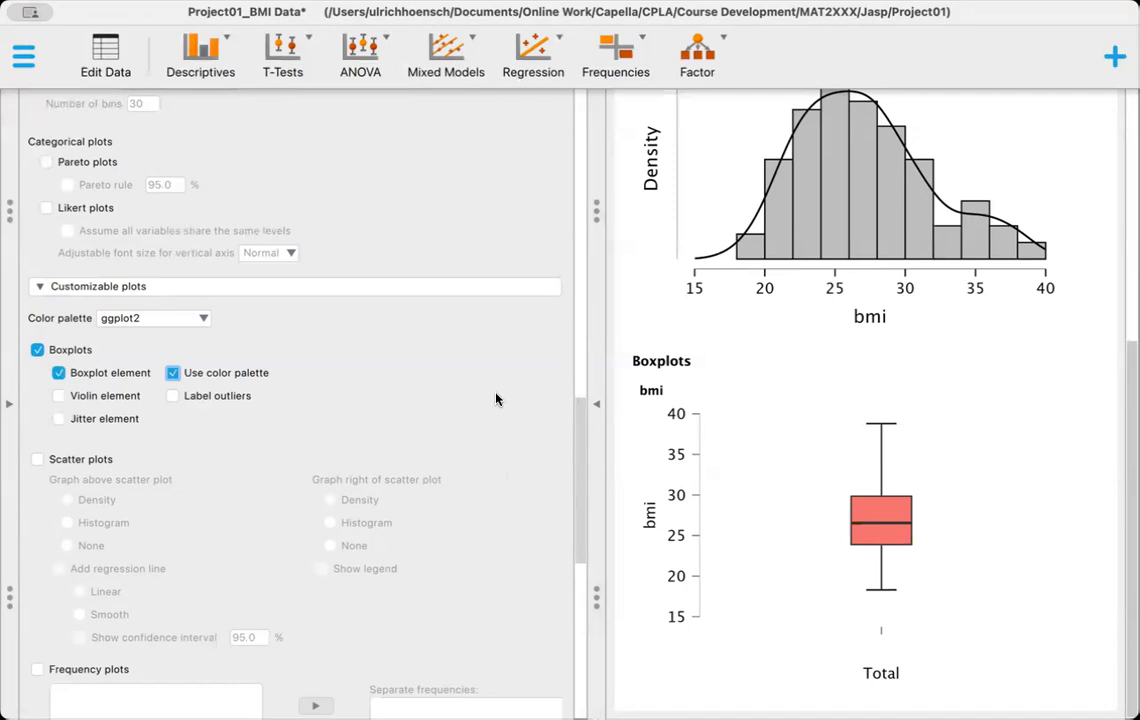
# Step: Export all results as a PDF named Project01_BMI Data in the Project01 folder, replacing the existing file
pyautogui.scroll(8, 766, 362)
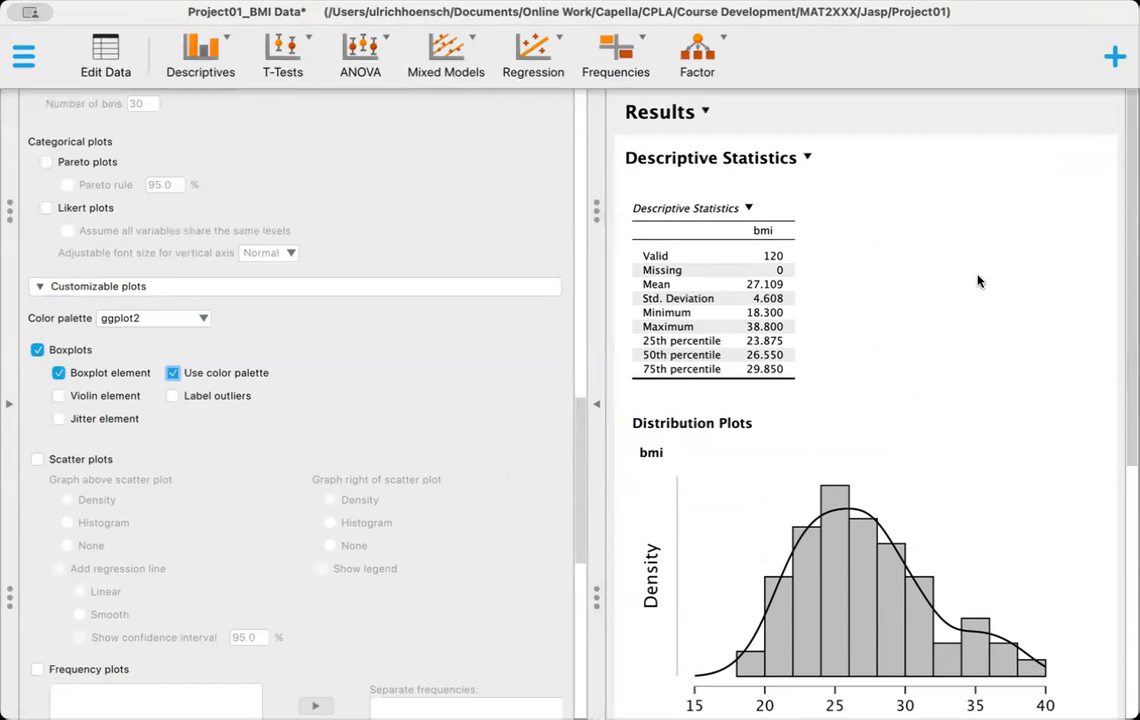
pyautogui.click(705, 113)
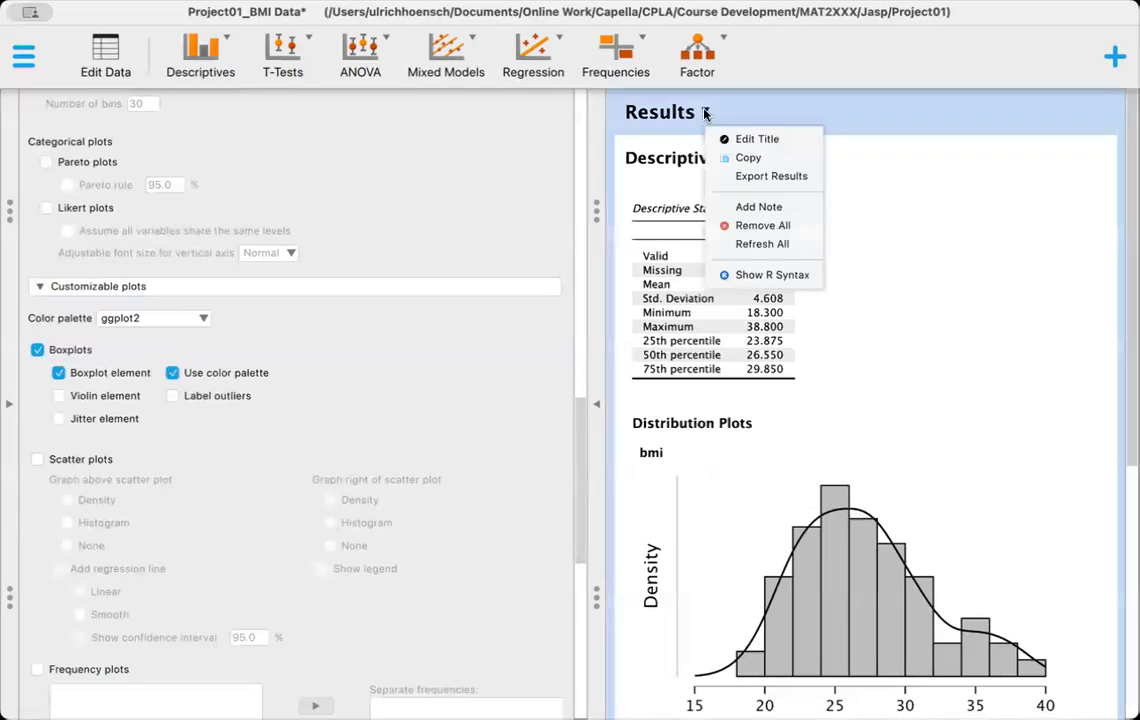
pyautogui.click(733, 178)
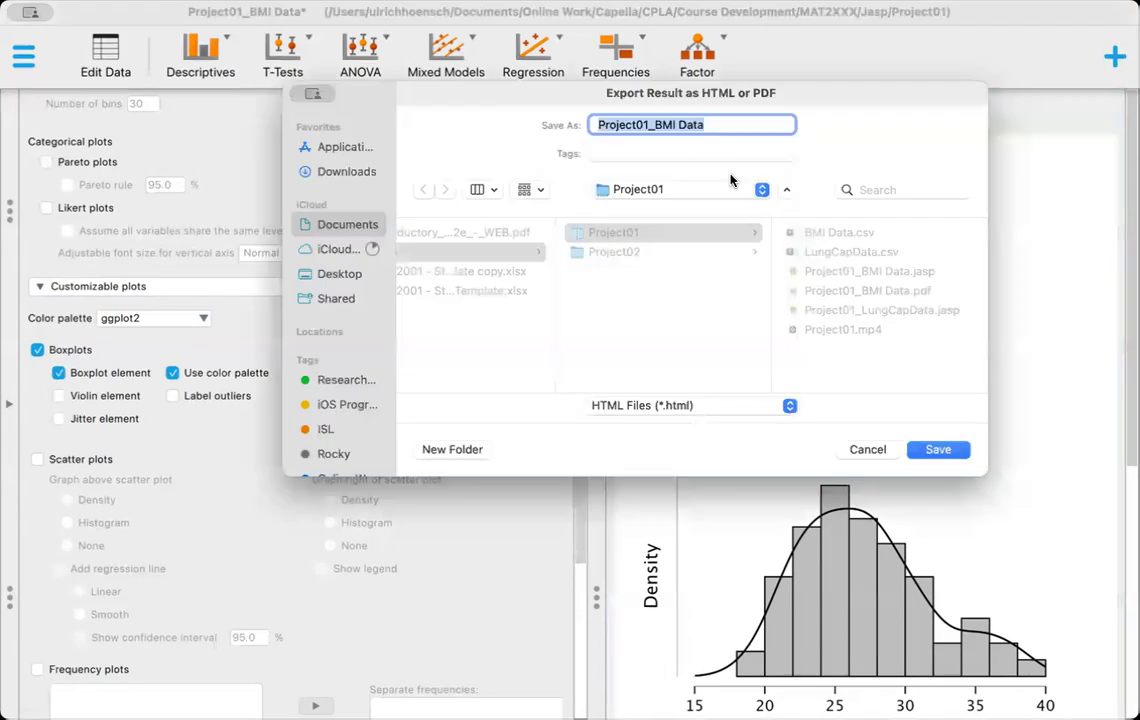
pyautogui.click(790, 403)
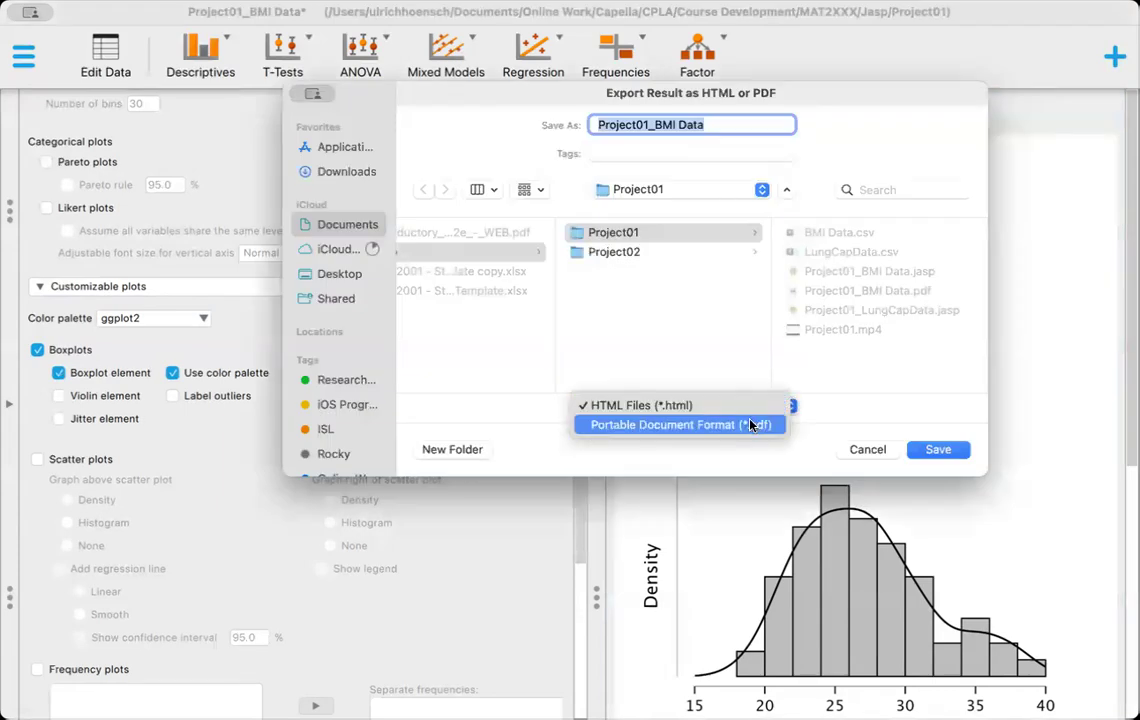
pyautogui.click(752, 422)
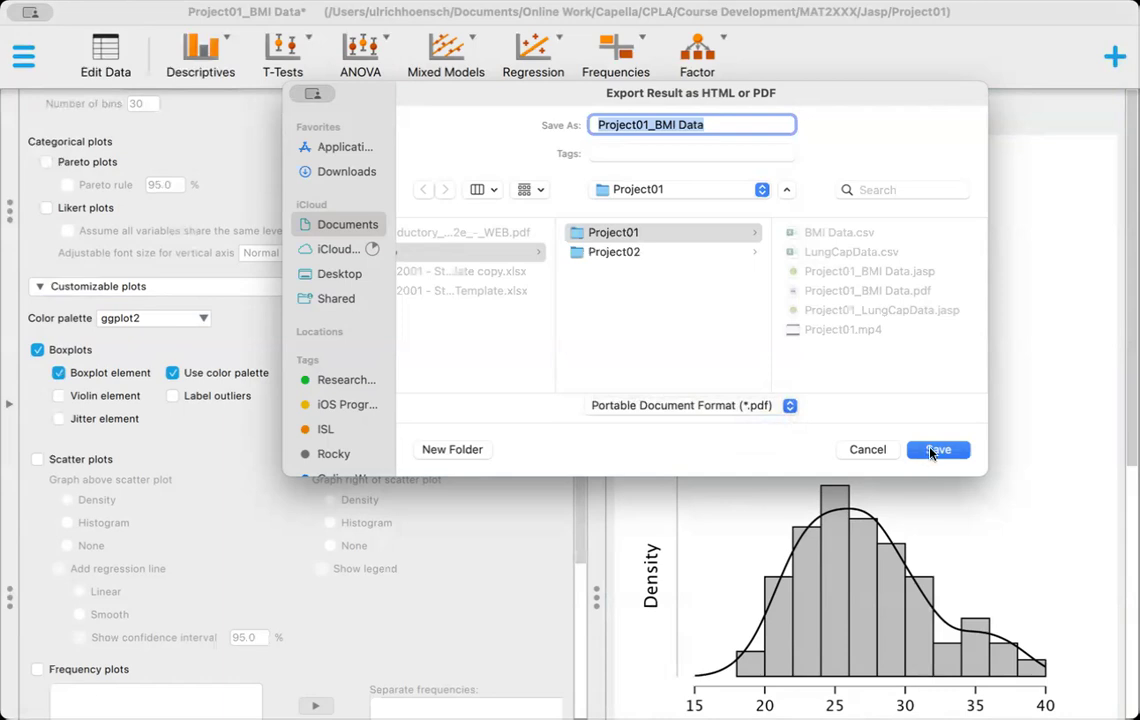
pyautogui.click(930, 452)
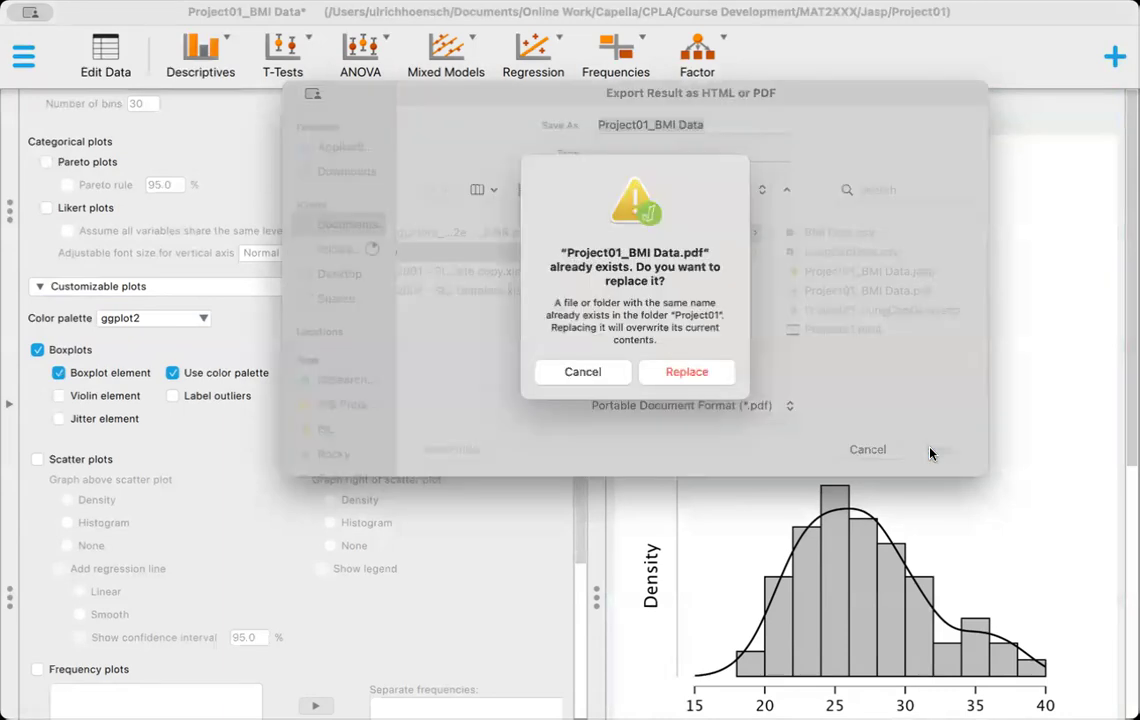
pyautogui.click(684, 375)
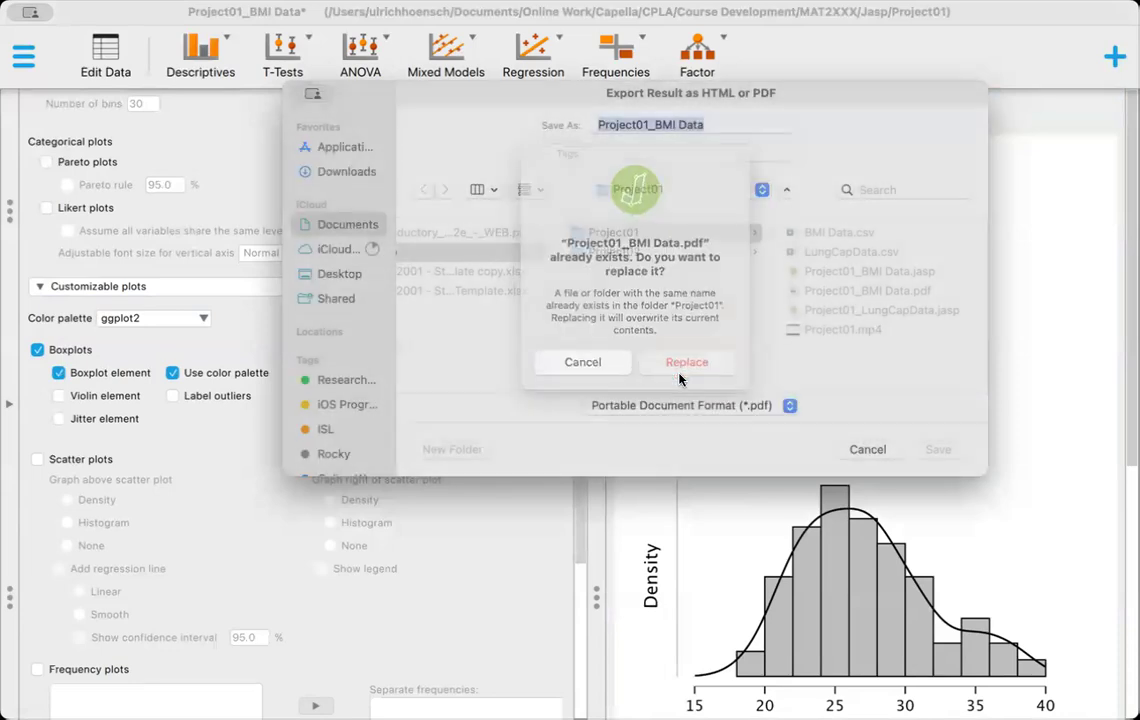